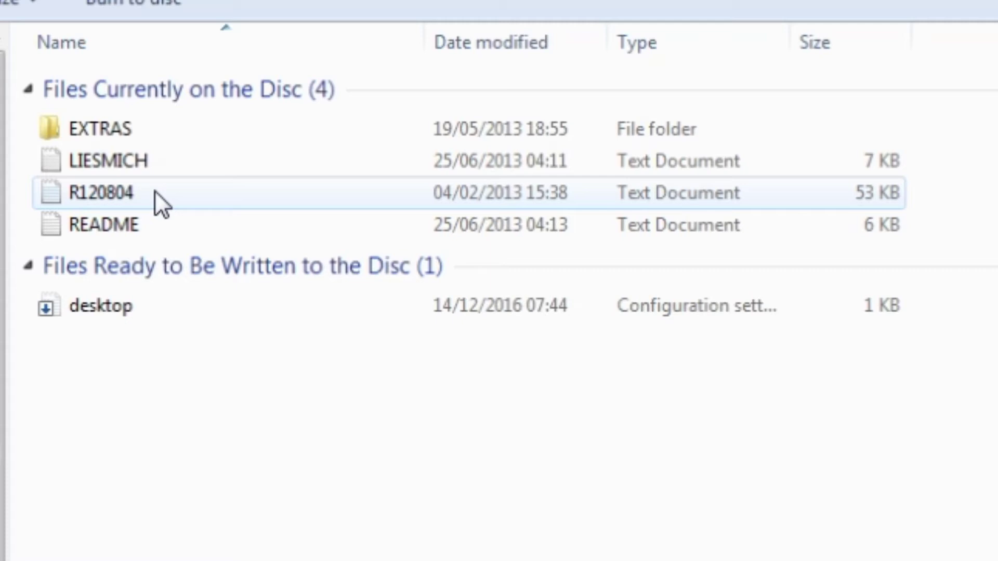
- Copy R120804W from the disc's EXTRAS folder into the My Pictures folder
double_click(139, 129)
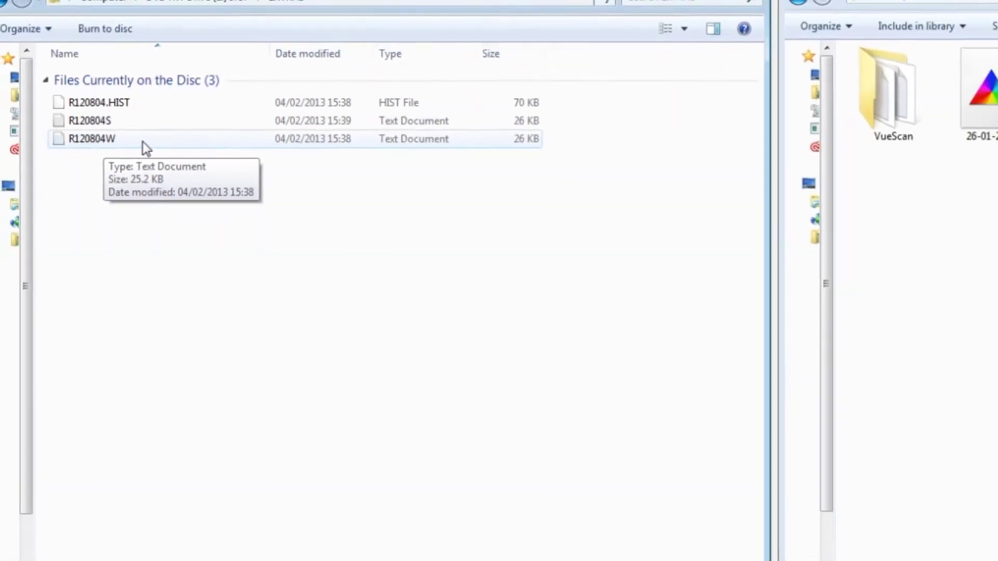
click(142, 142)
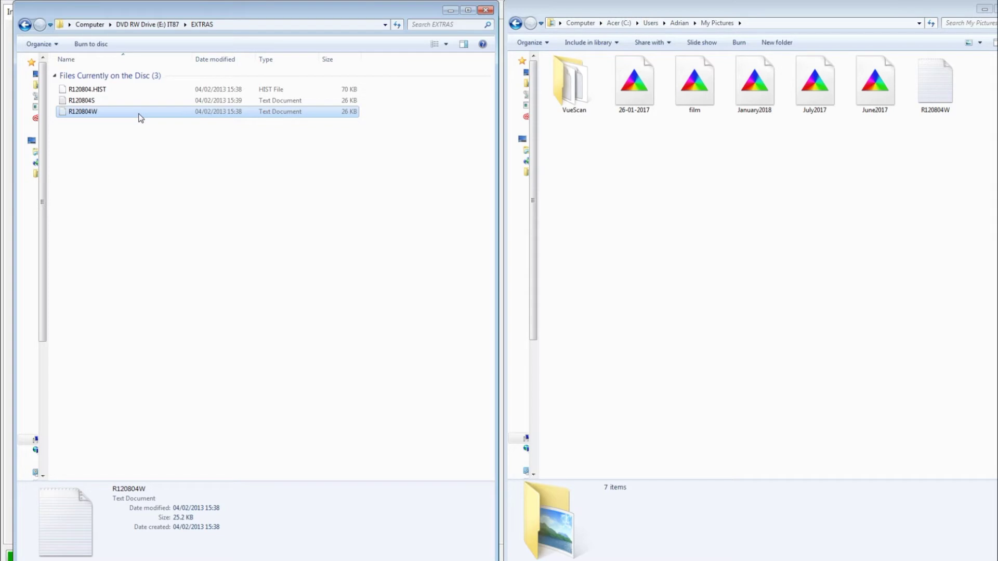
mouse_move(138, 112)
mouse_down()
mouse_move(206, 189)
mouse_move(770, 269)
mouse_move(805, 217)
mouse_move(73, 167)
mouse_move(99, 130)
mouse_move(125, 120)
mouse_up()
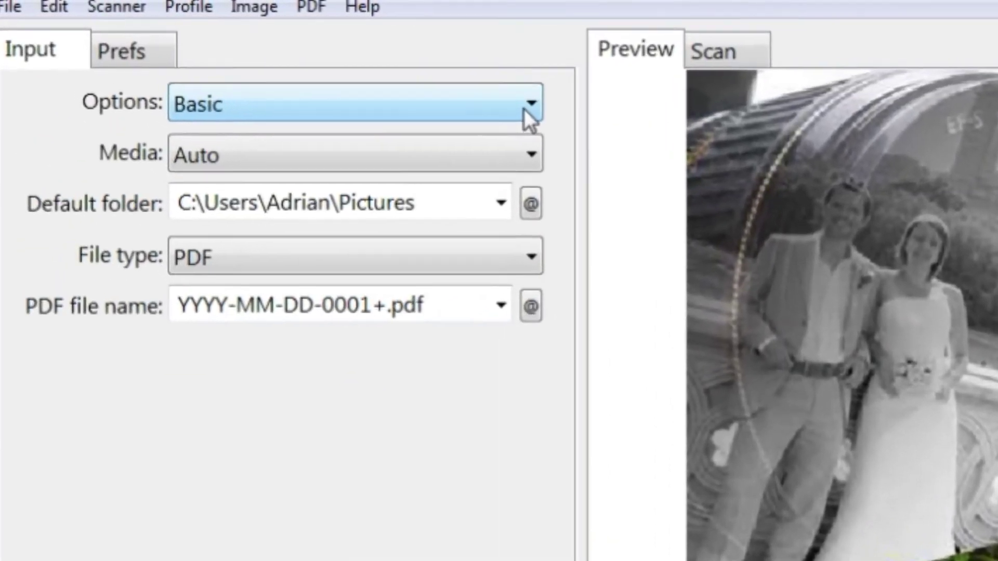
- Set VueScan's Options level to Professional
click(530, 104)
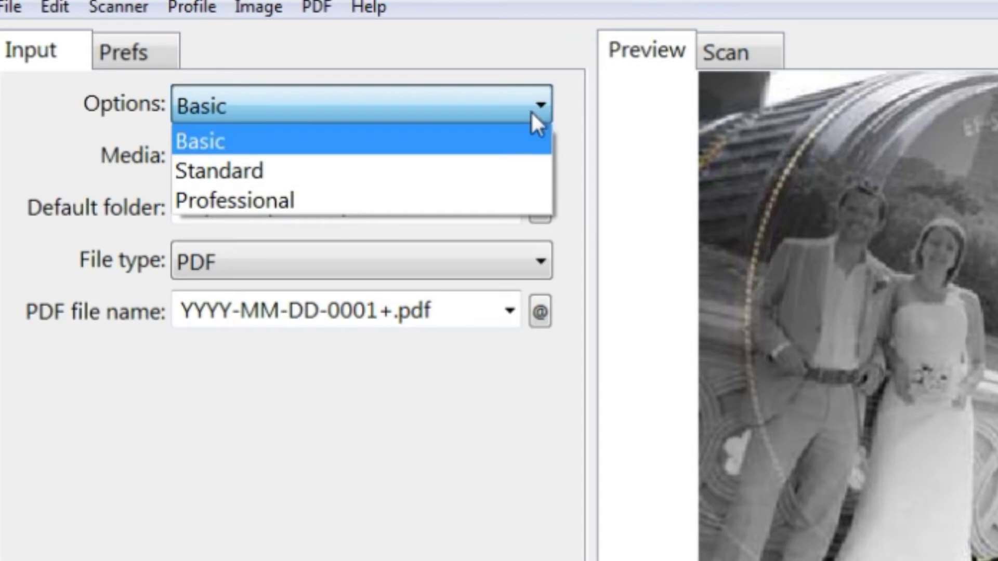
click(382, 205)
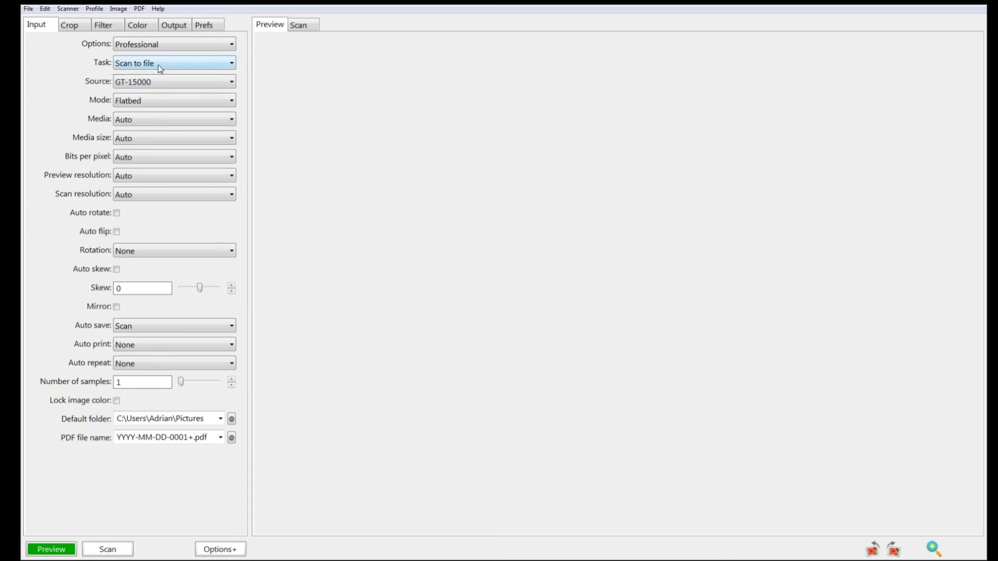
- Set Task to Profile scanner and Media to Color, then preview the IT8 target
click(231, 63)
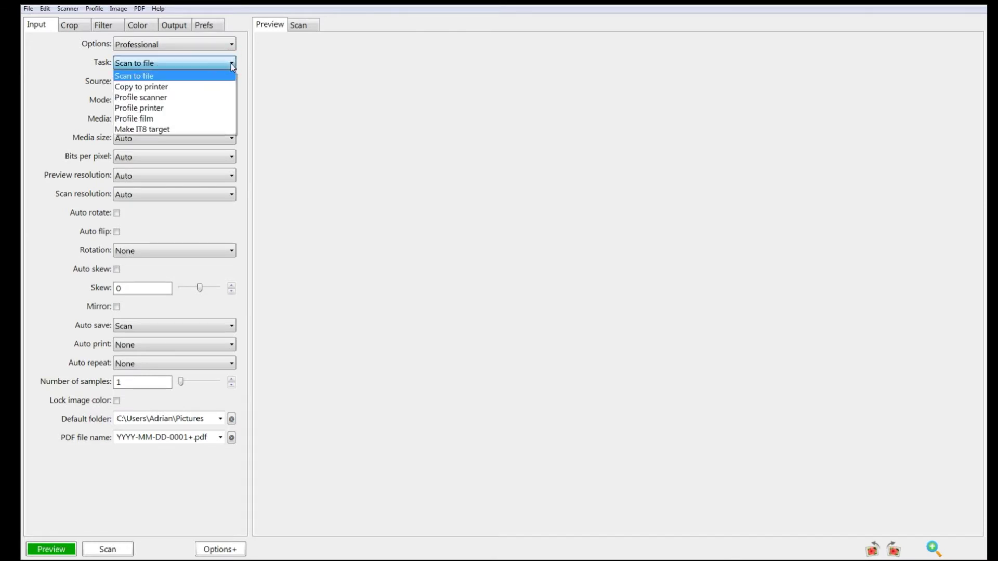
click(198, 97)
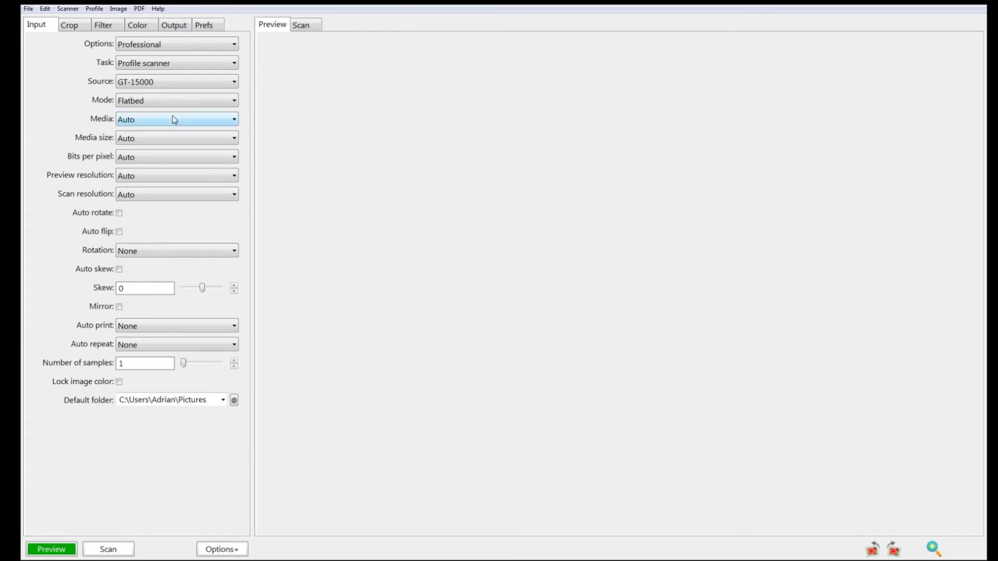
click(234, 119)
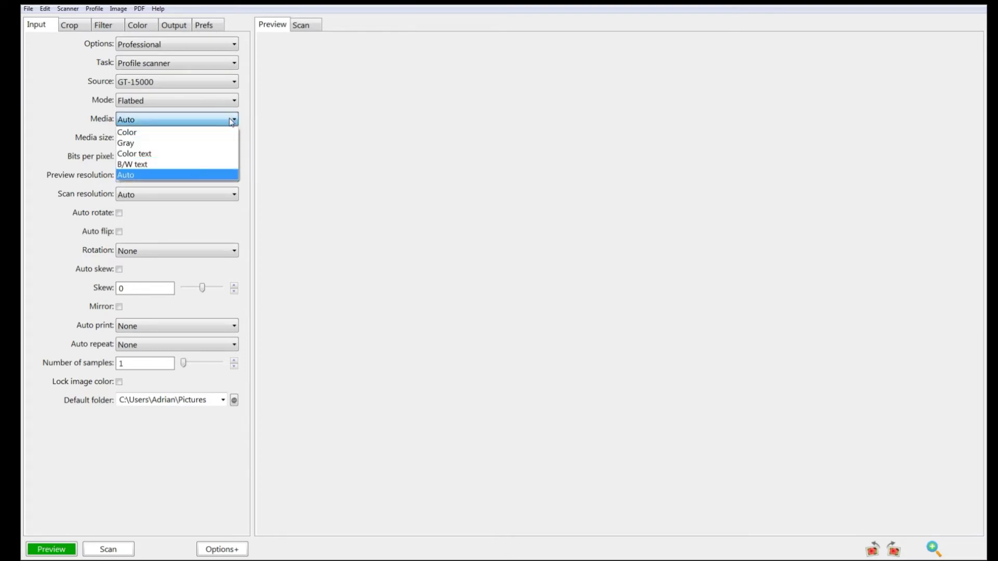
click(165, 130)
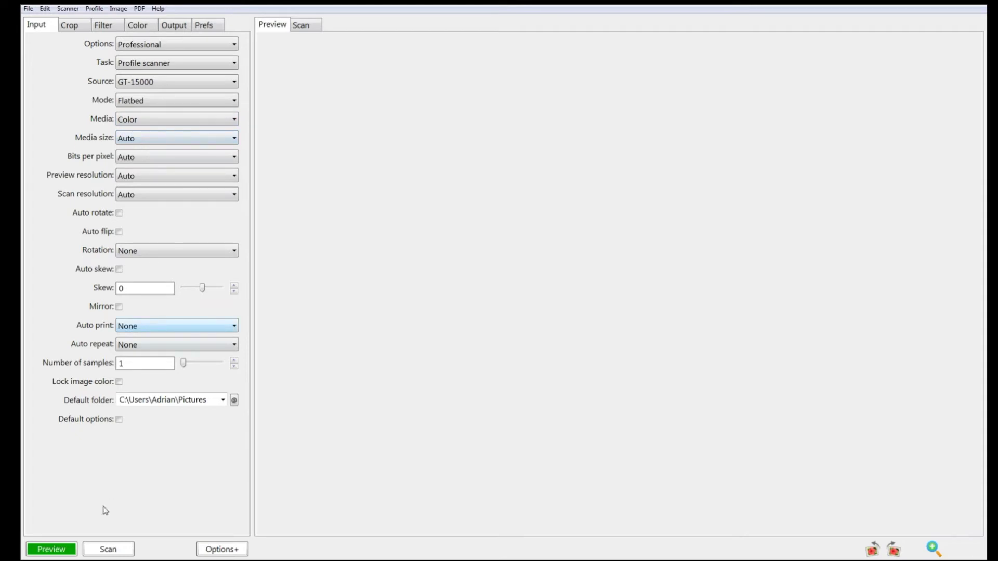
click(66, 550)
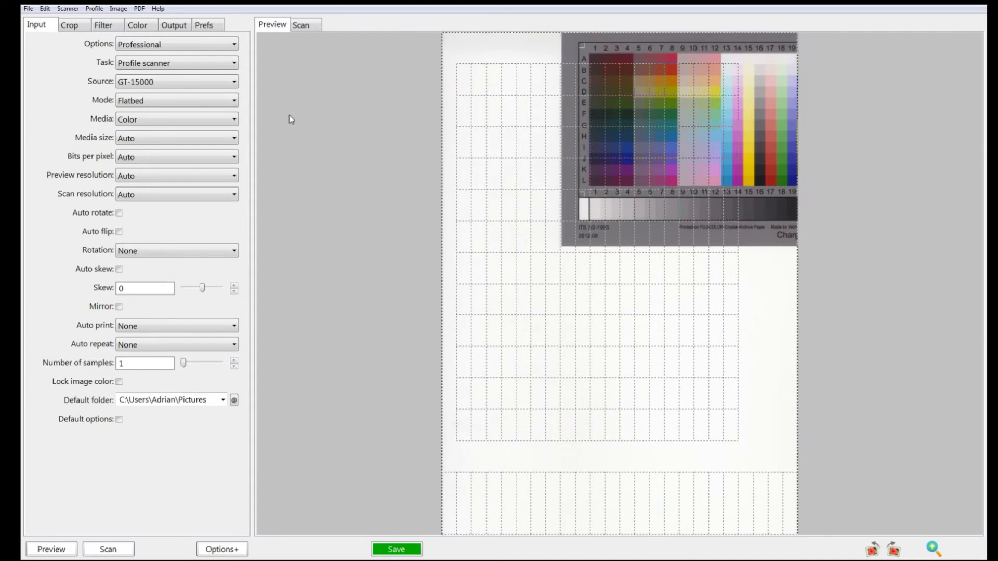
- Set Media size to Maximum and preview the whole flatbed again
click(234, 138)
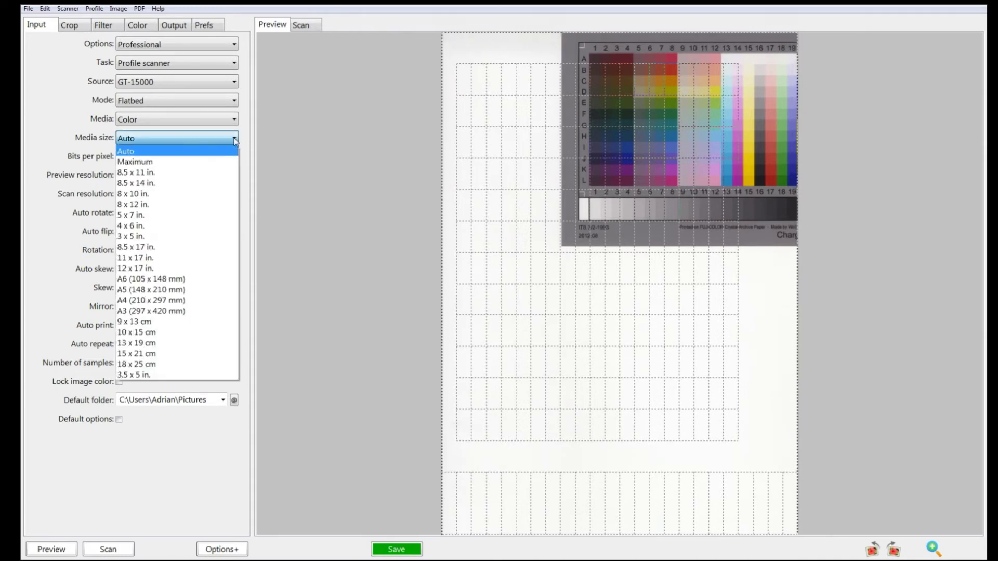
click(173, 162)
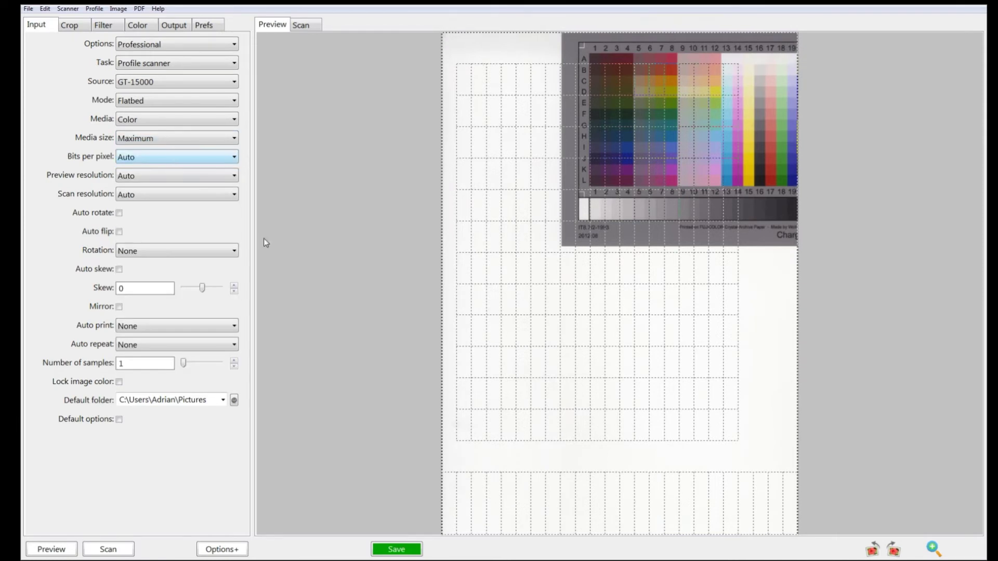
click(63, 552)
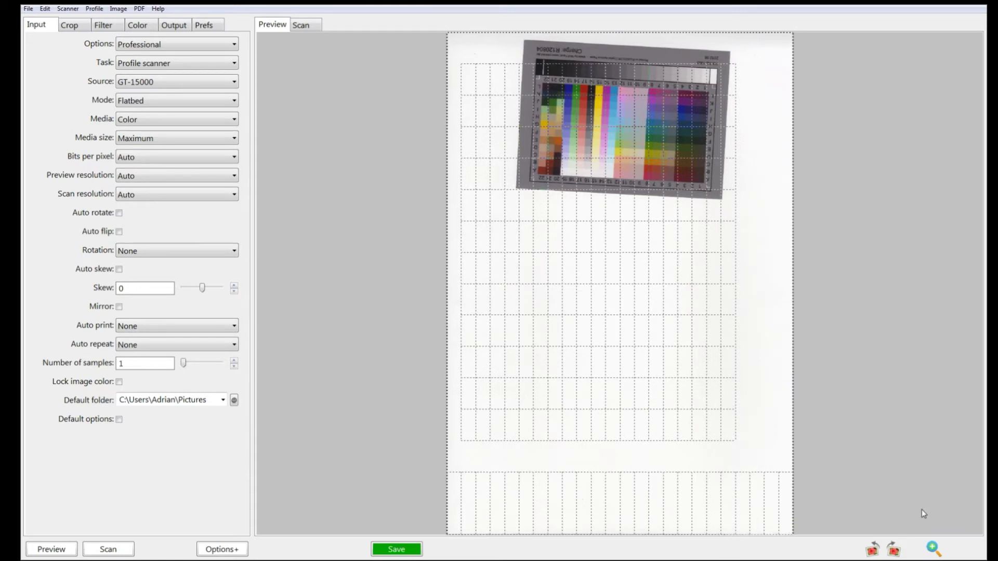
- Zoom into the preview three steps and scroll to inspect the IT8 chart
click(933, 549)
click(934, 549)
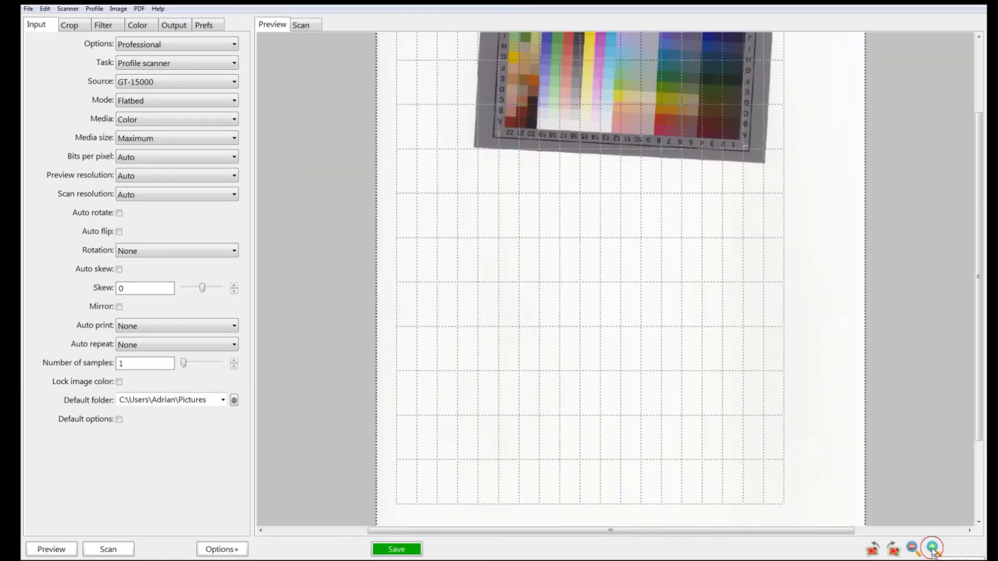
click(933, 549)
drag(977, 375, 978, 257)
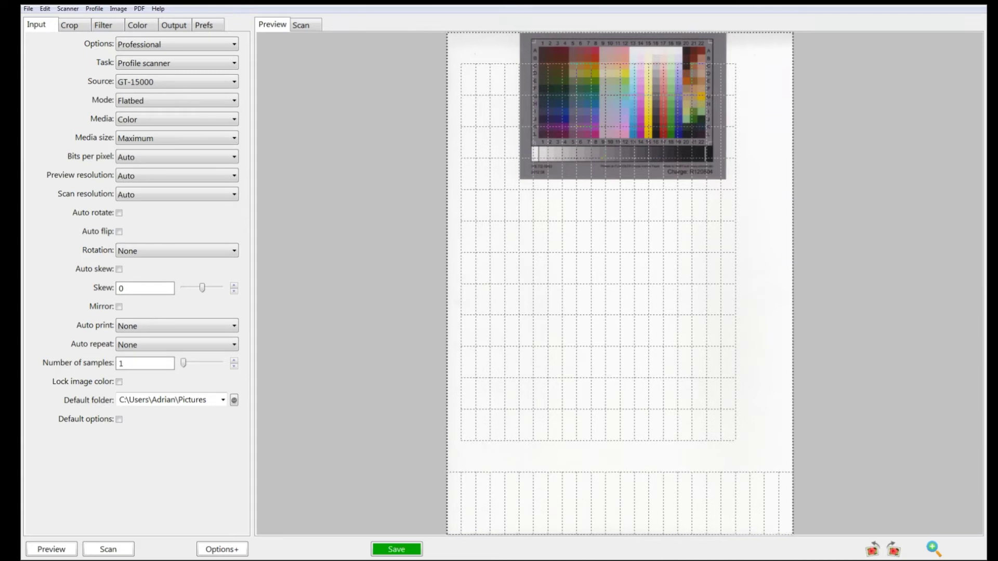
- Pull the crop's bottom, left and right edges in to the IT8 chart
drag(626, 533, 636, 177)
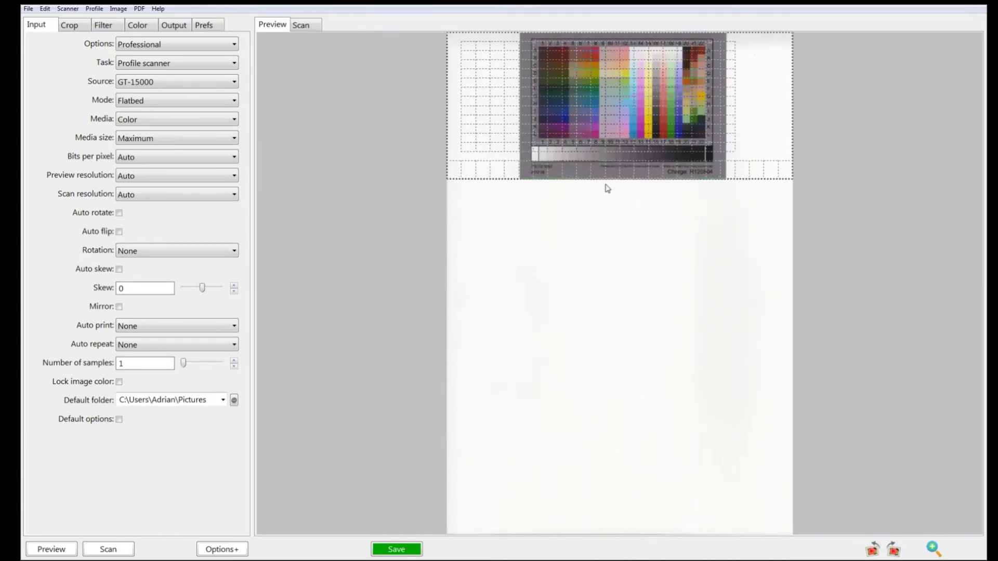
drag(444, 89, 519, 99)
drag(793, 98, 726, 99)
- Zoom in three steps to enlarge the cropped chart
click(933, 549)
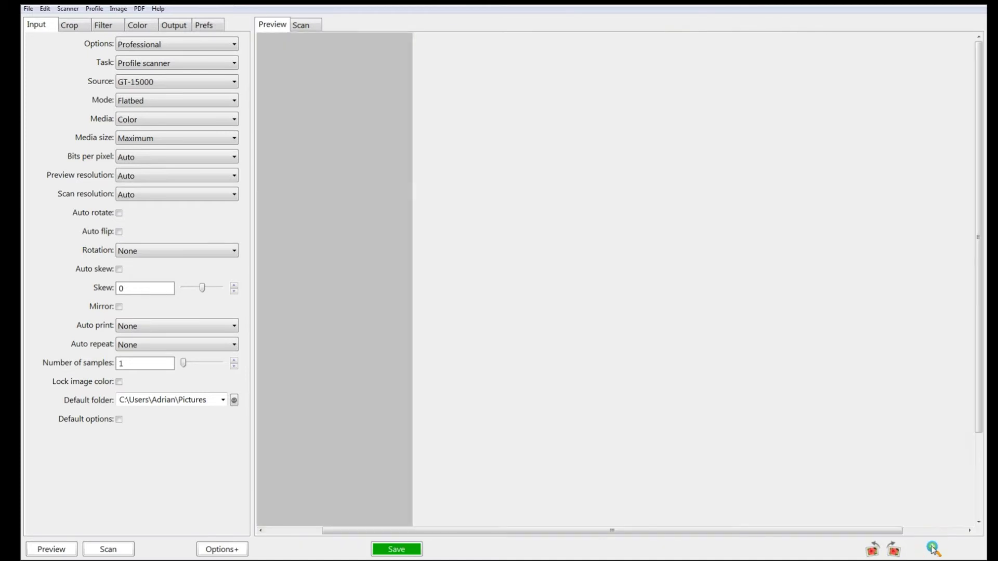
click(934, 549)
click(932, 548)
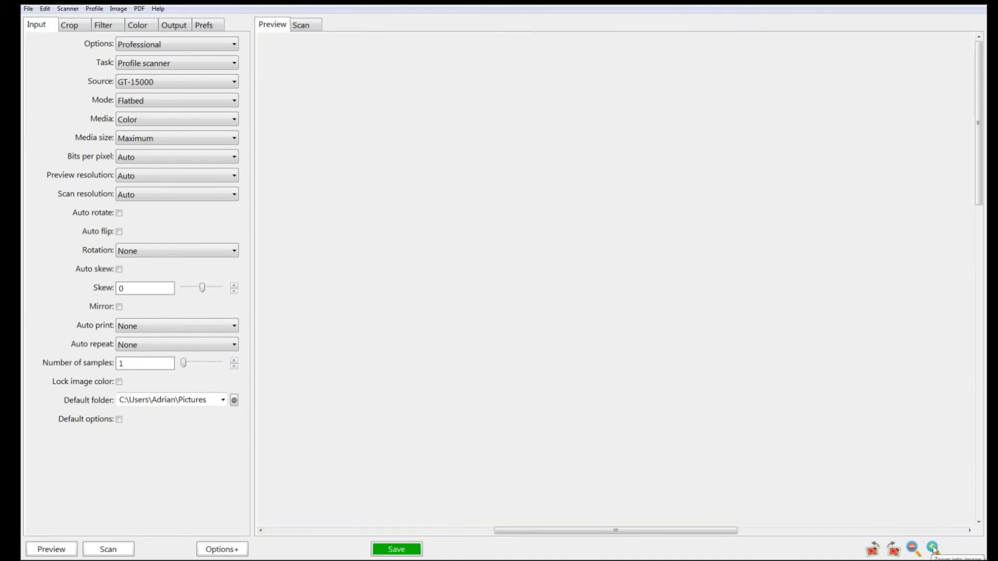
- Adjust the crop's bottom, left, top and right edges onto the chart's patches and grey strip
drag(634, 445, 636, 399)
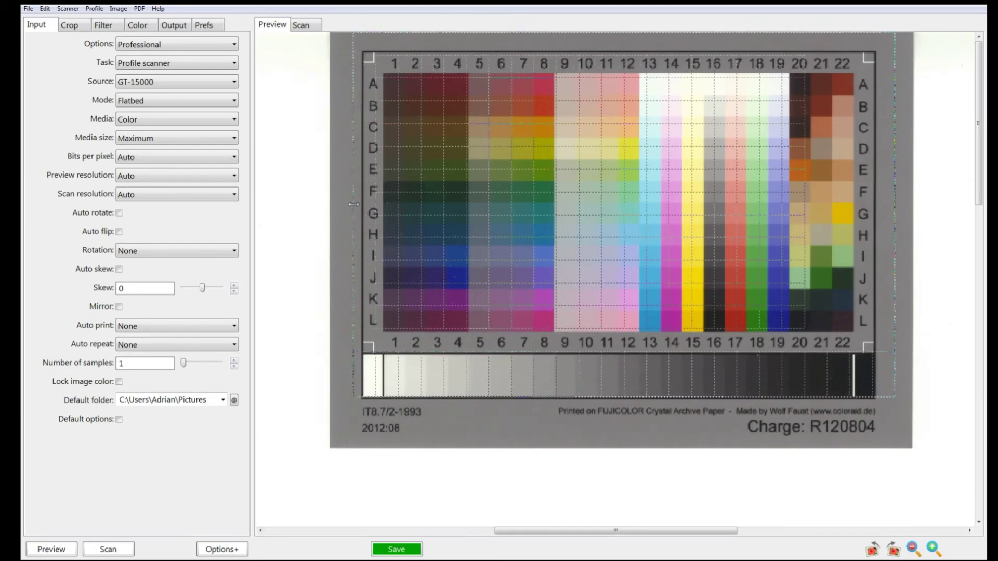
drag(353, 205, 363, 204)
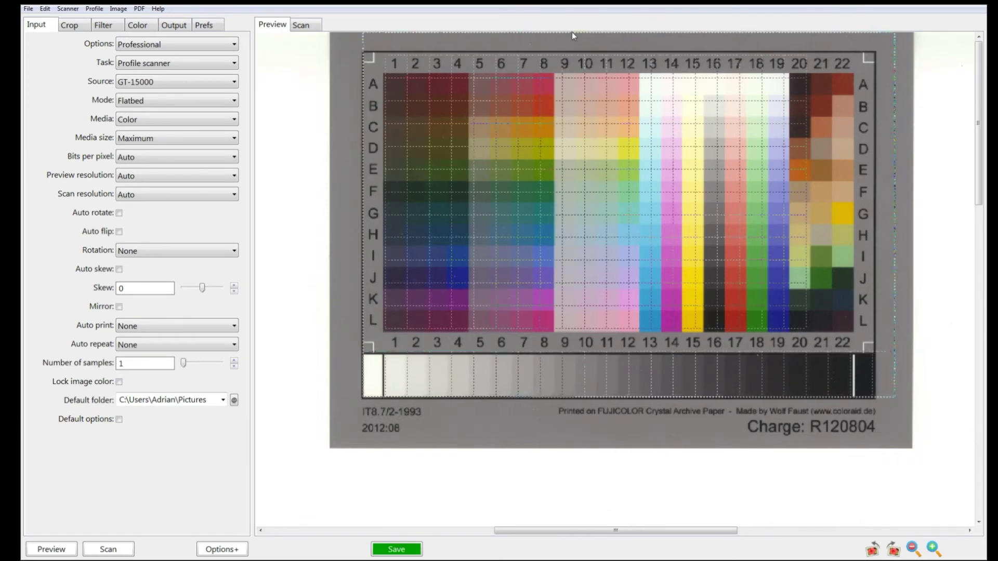
drag(572, 32, 569, 52)
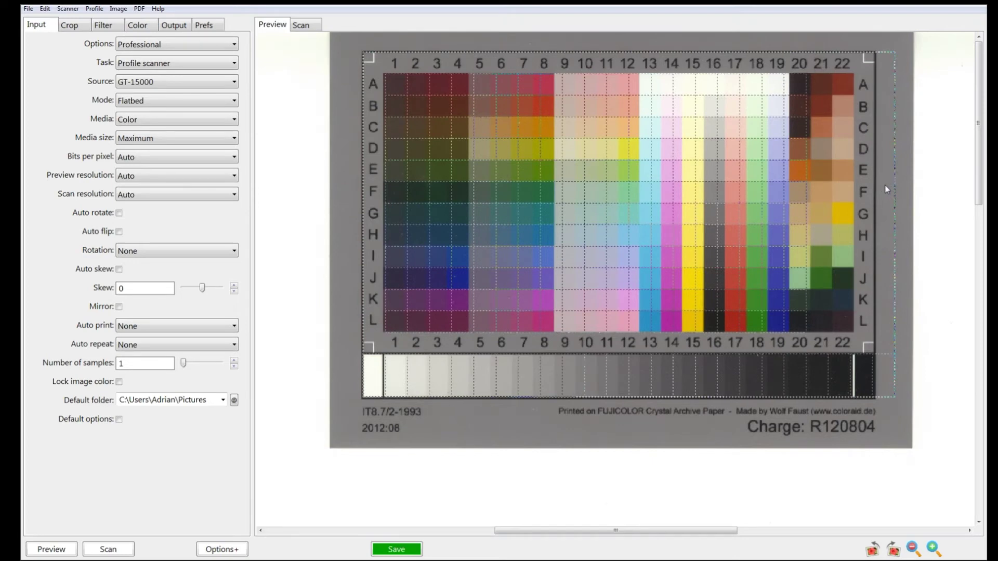
drag(892, 187, 875, 188)
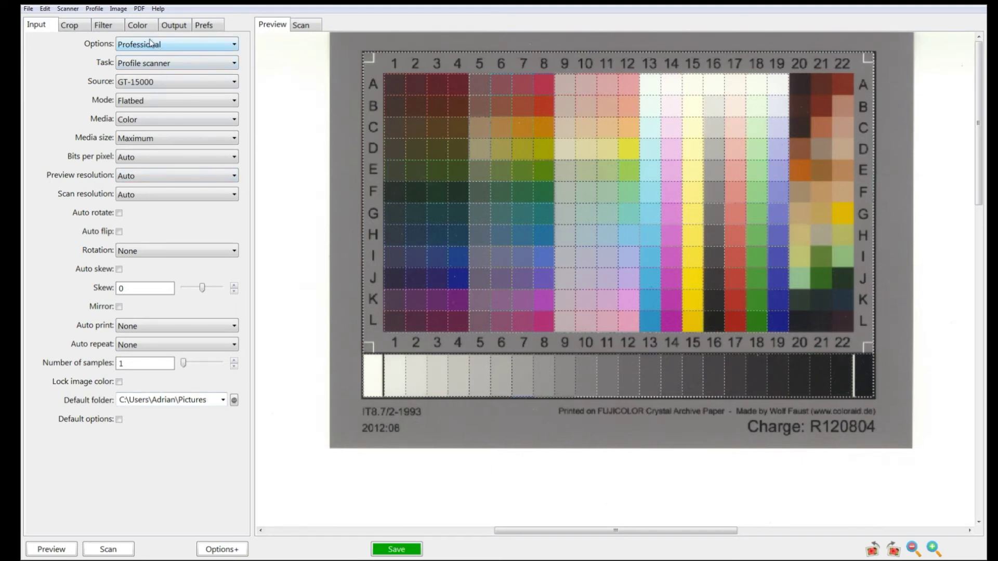
- On the Color tab, set Color balance to None
click(138, 26)
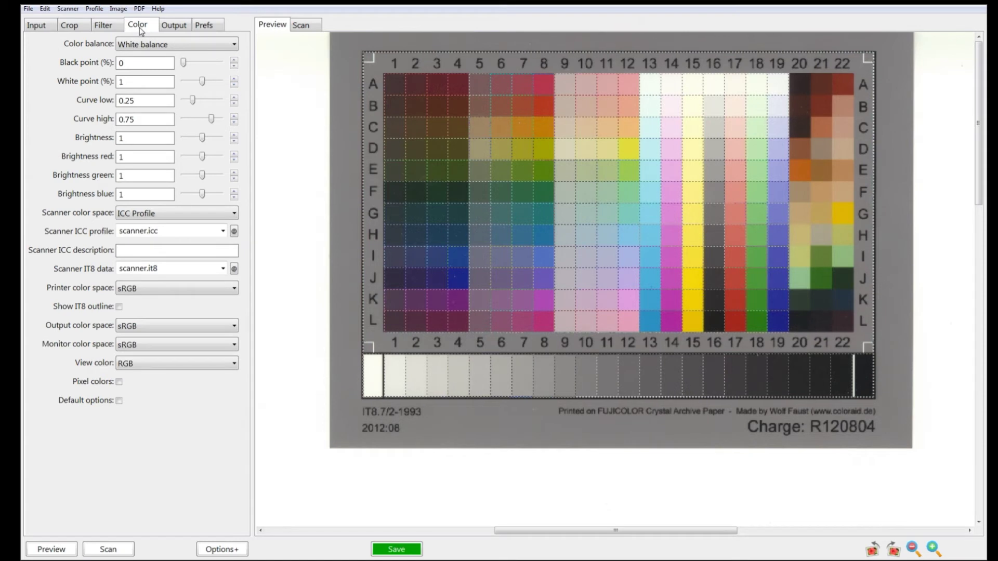
click(234, 45)
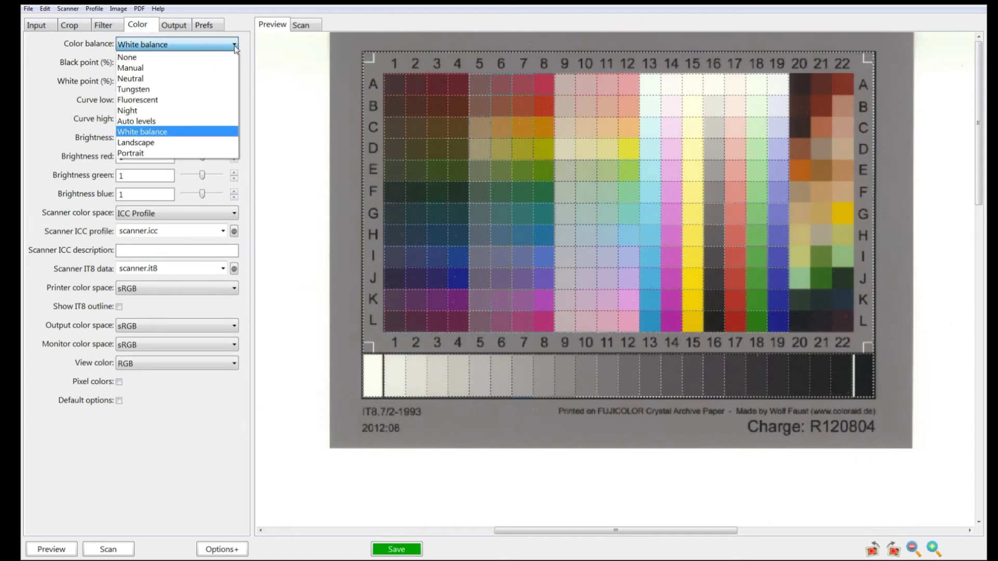
click(159, 59)
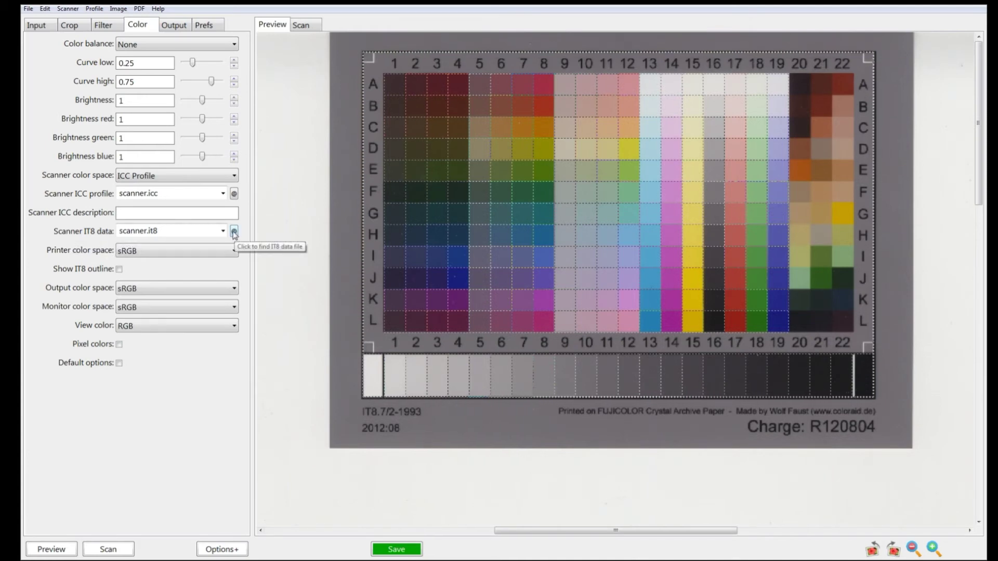
- Load R120804W from My Pictures as the Scanner IT8 data, using the IT8 Data (*.txt) filter
click(234, 232)
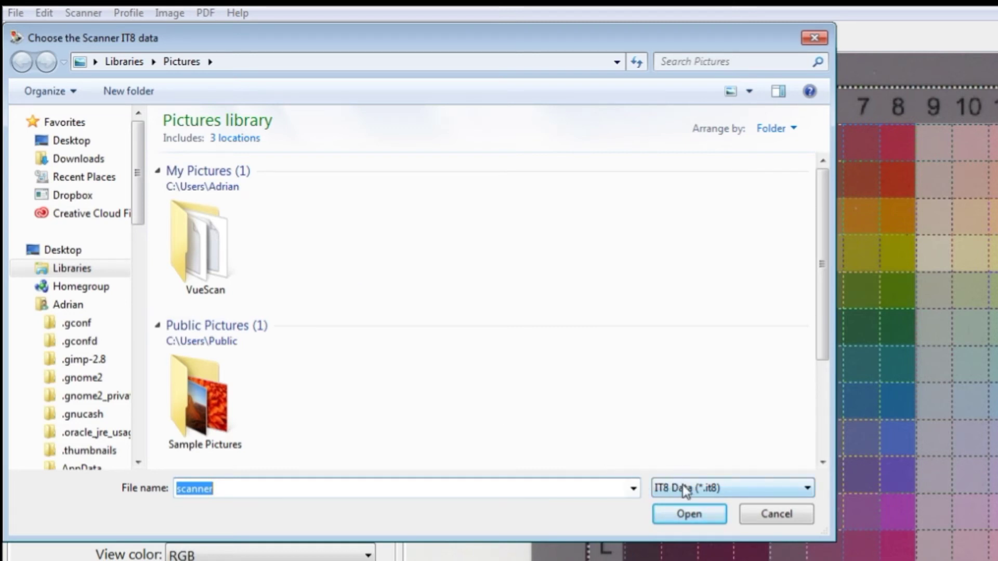
click(808, 489)
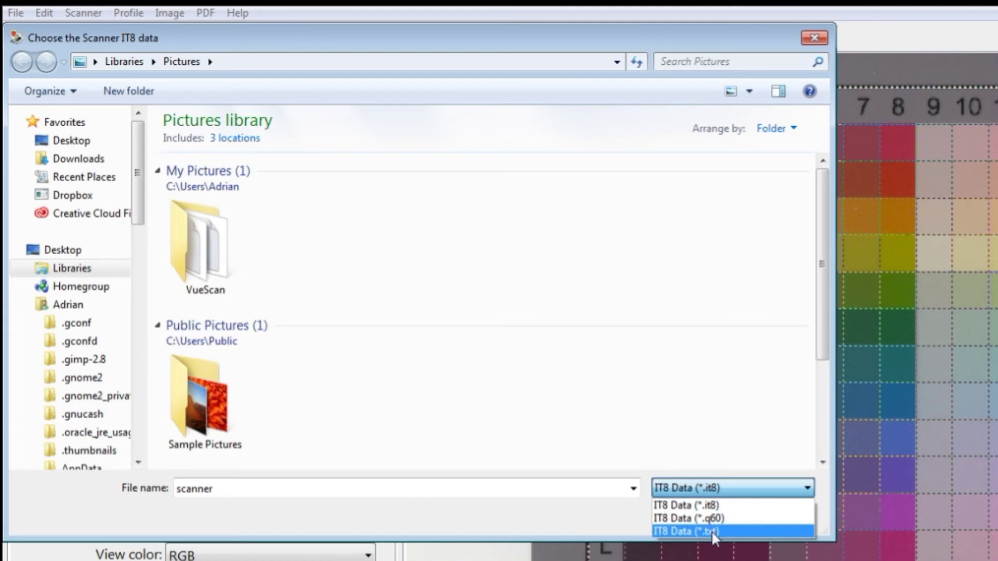
click(714, 531)
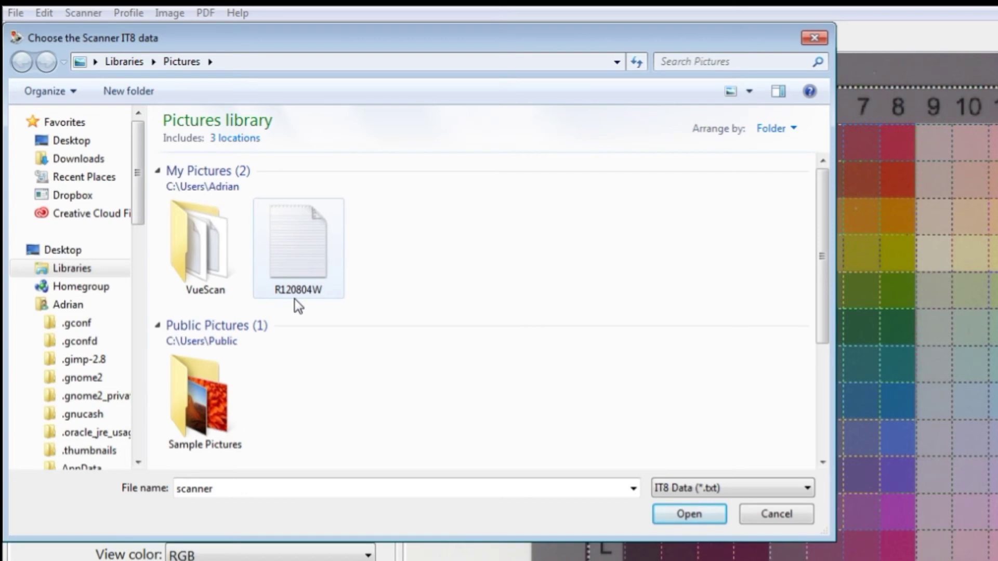
mouse_move(297, 298)
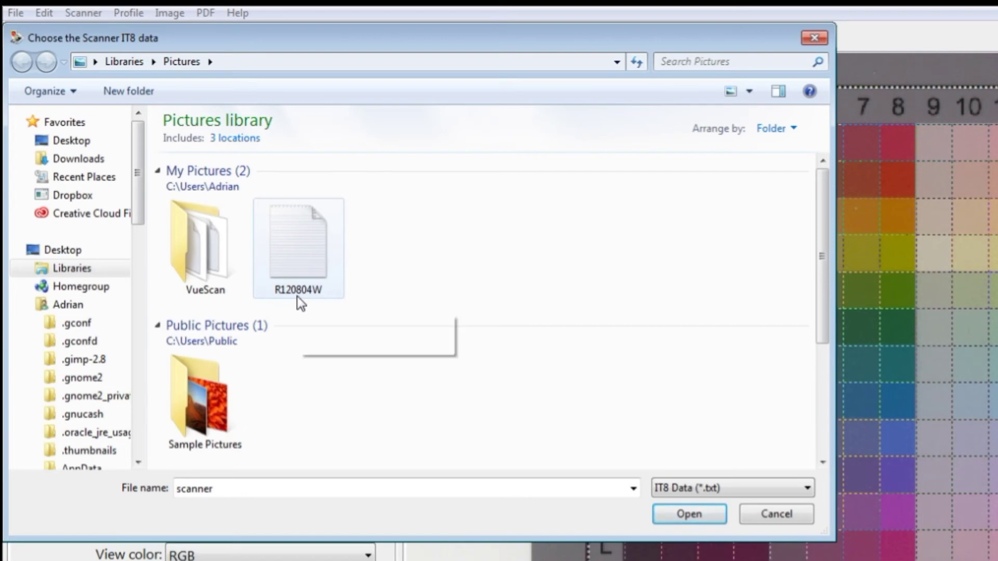
click(300, 247)
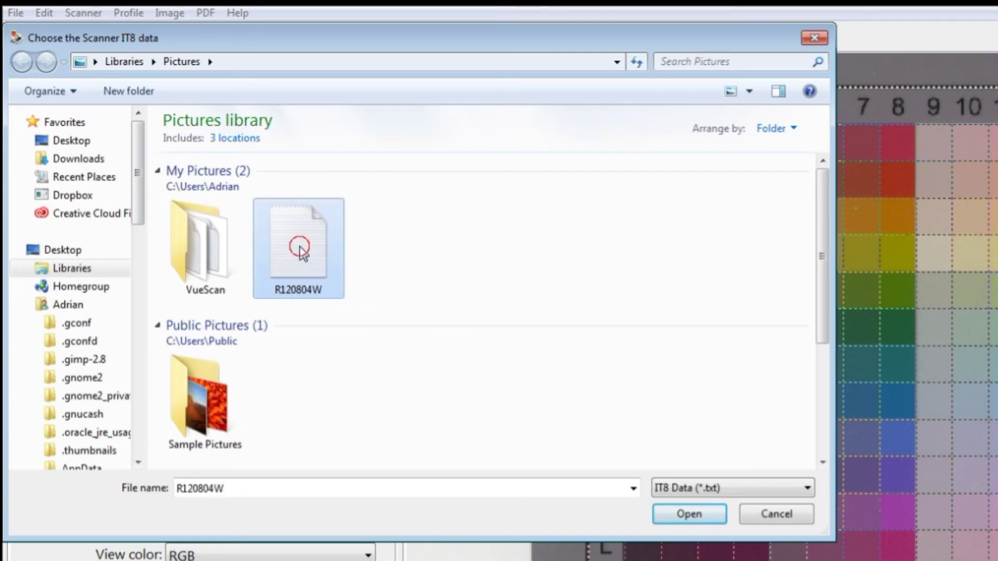
click(680, 514)
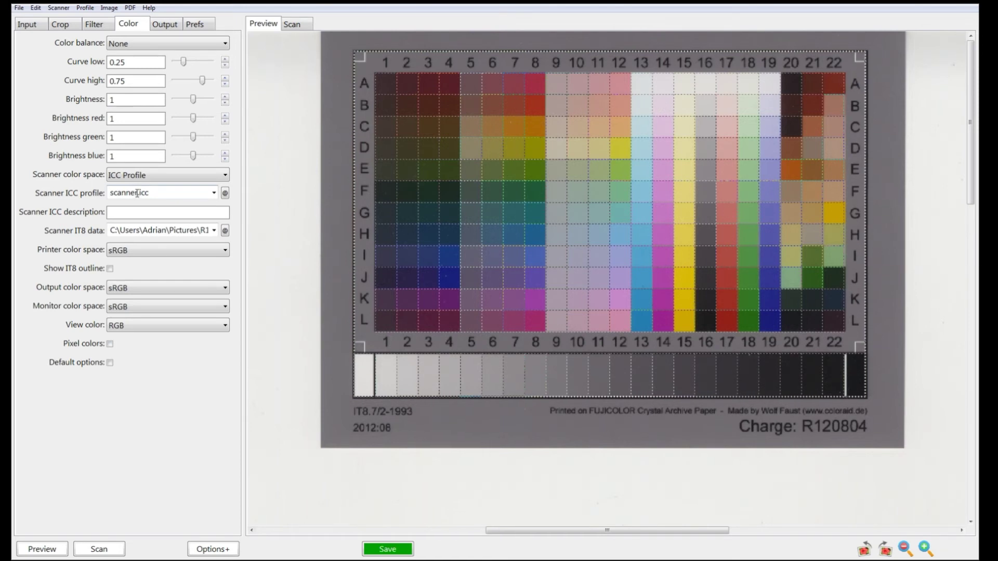
- Replace 'scanner' in the Scanner ICC profile name with feb2018
double_click(136, 193)
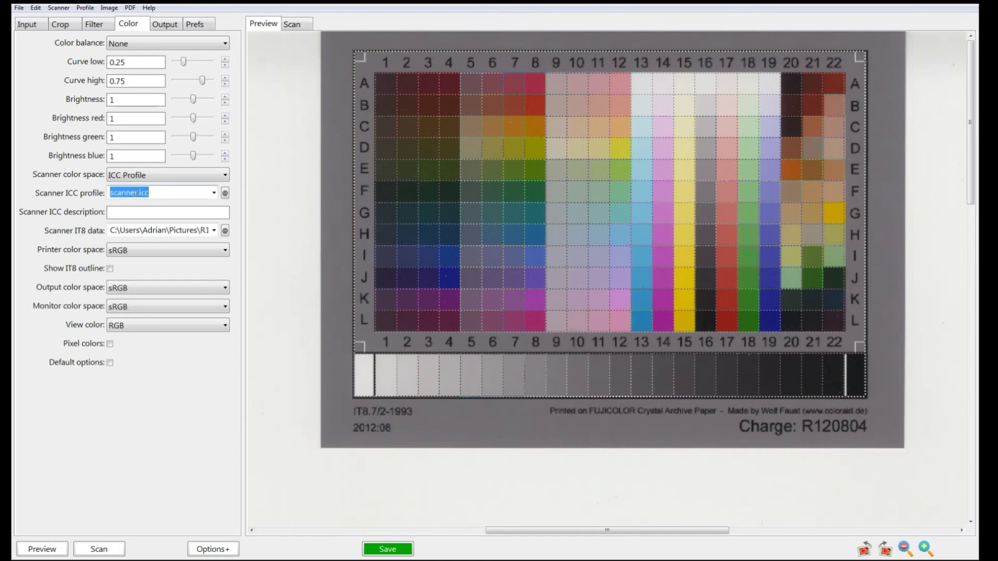
click(136, 193)
drag(139, 193, 103, 197)
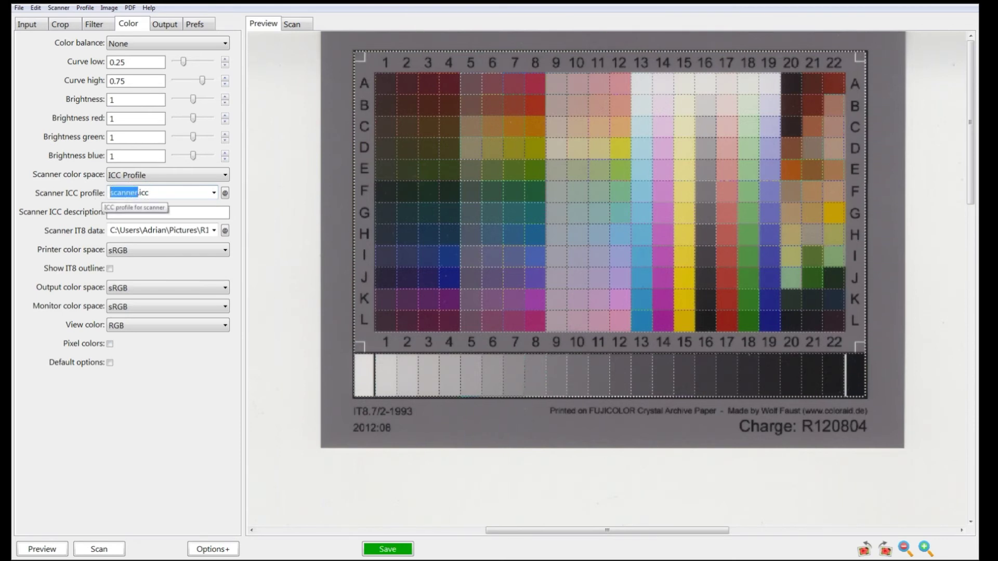
text(f)
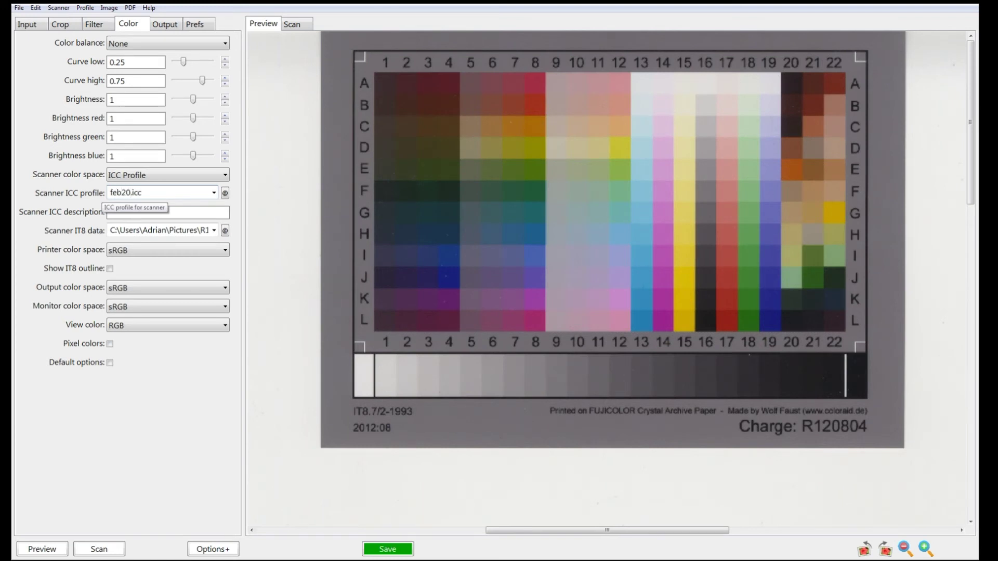
text(eb2018)
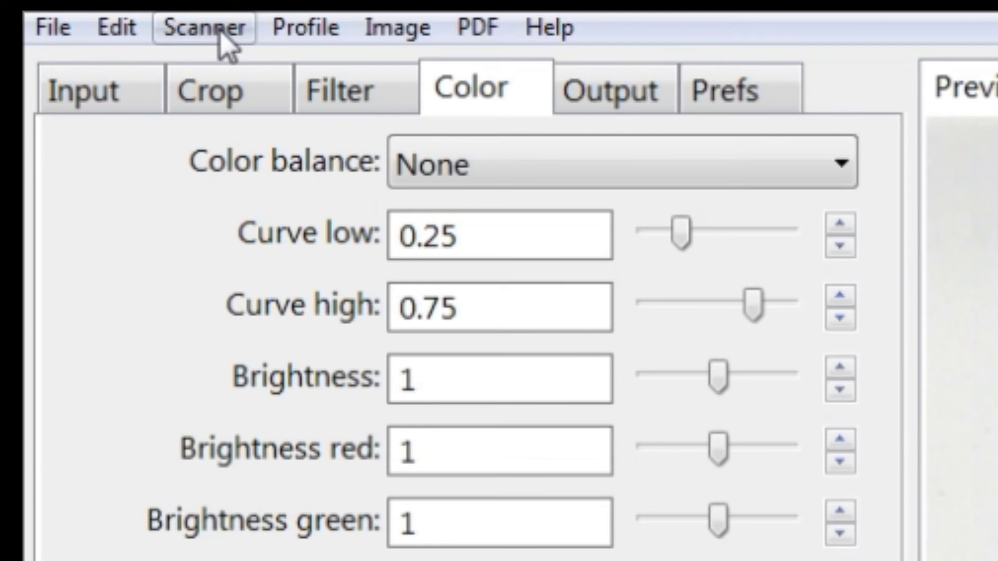
- Run Profile scanner on the IT8 target to create feb2018.icc, then acknowledge the confirmation
click(318, 34)
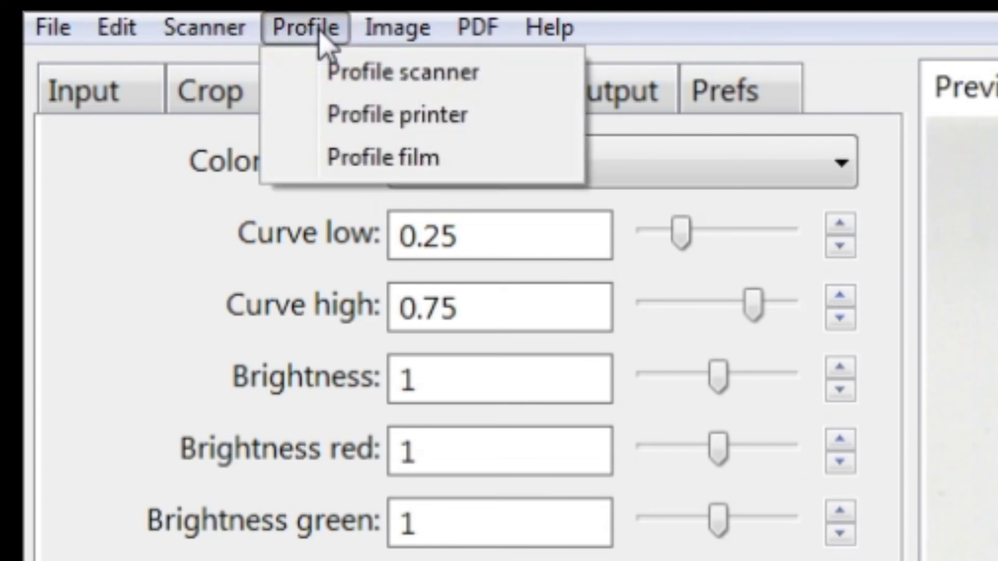
click(395, 75)
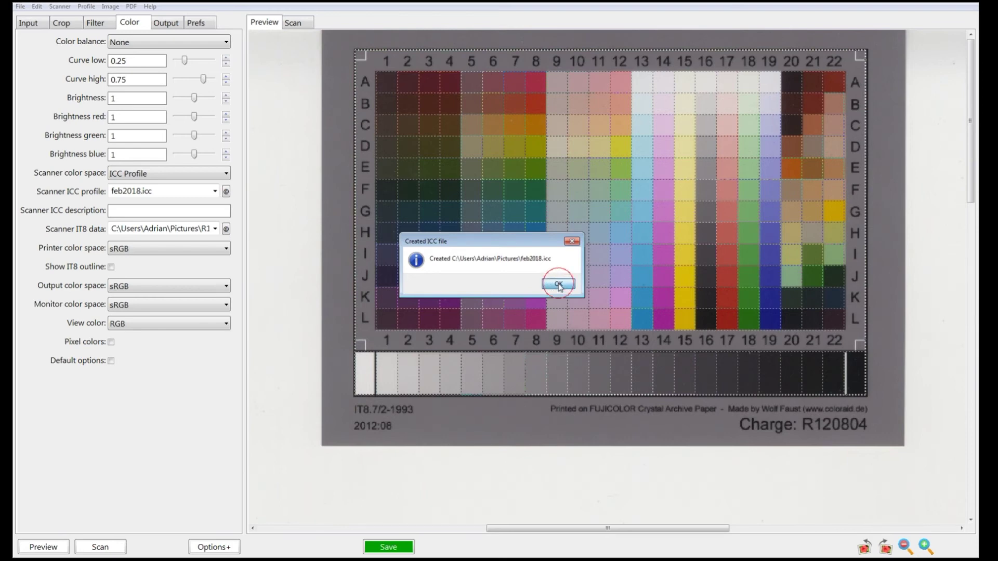
click(559, 285)
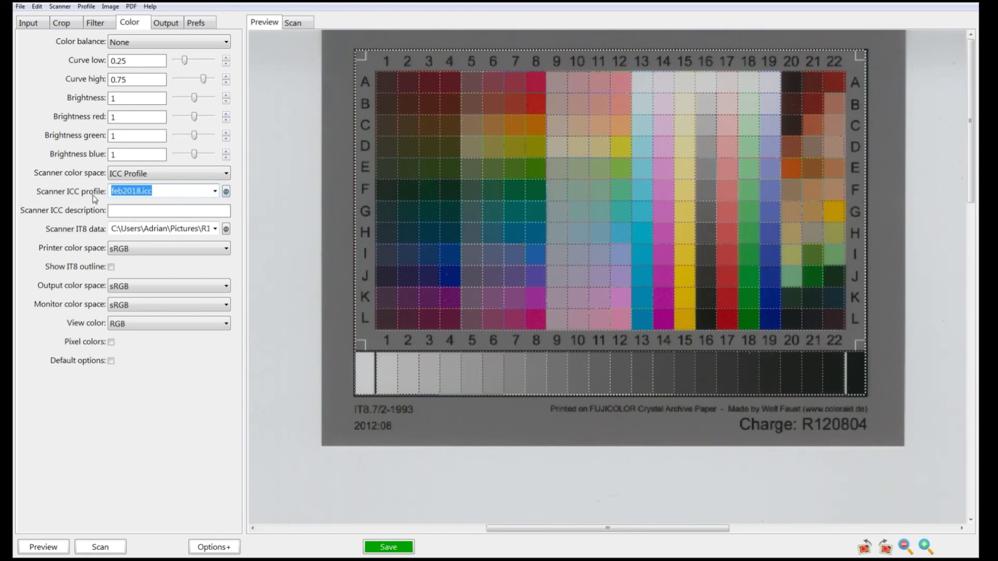
- Load feb2018 from the Pictures folder as the scanner ICC profile
click(227, 191)
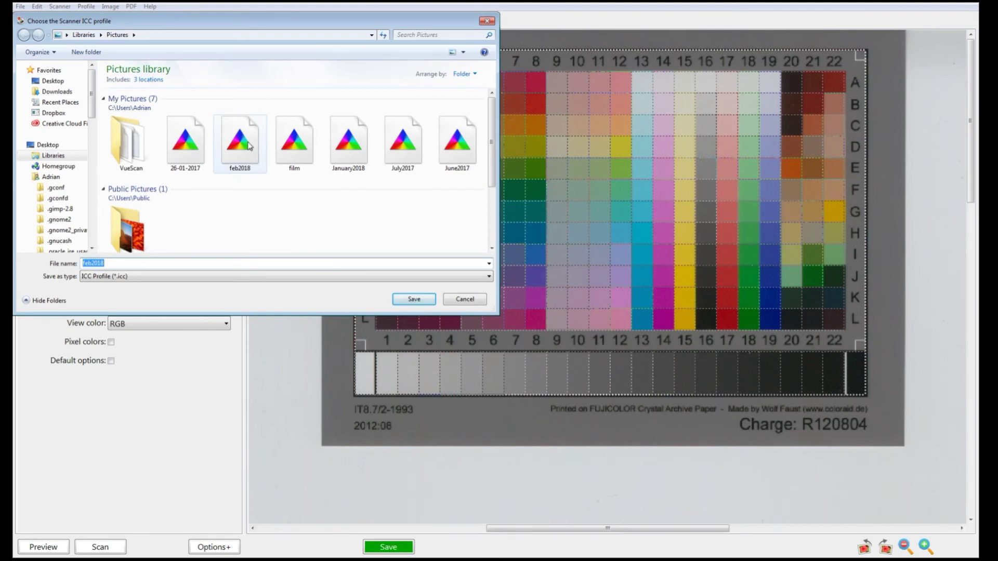
click(248, 146)
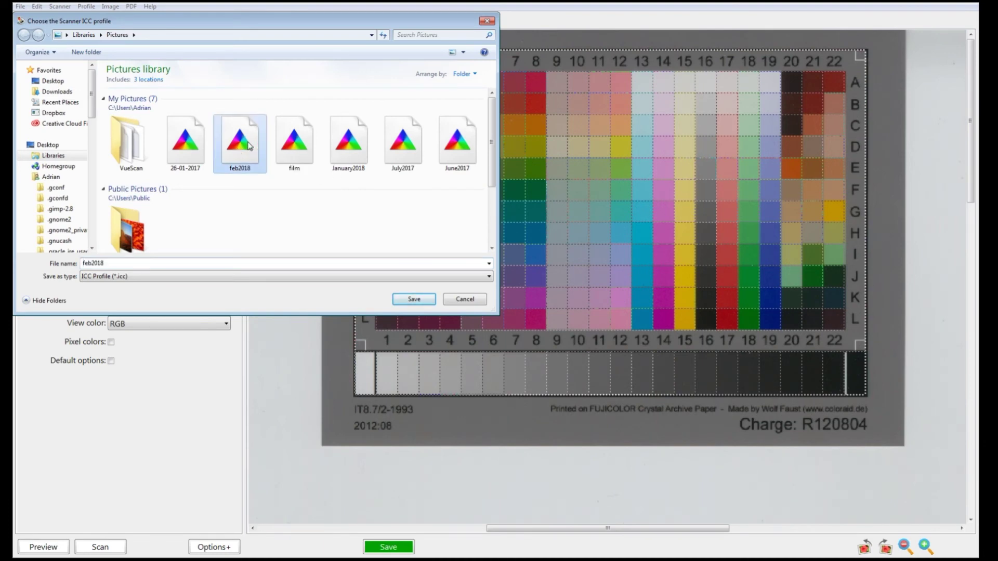
click(413, 300)
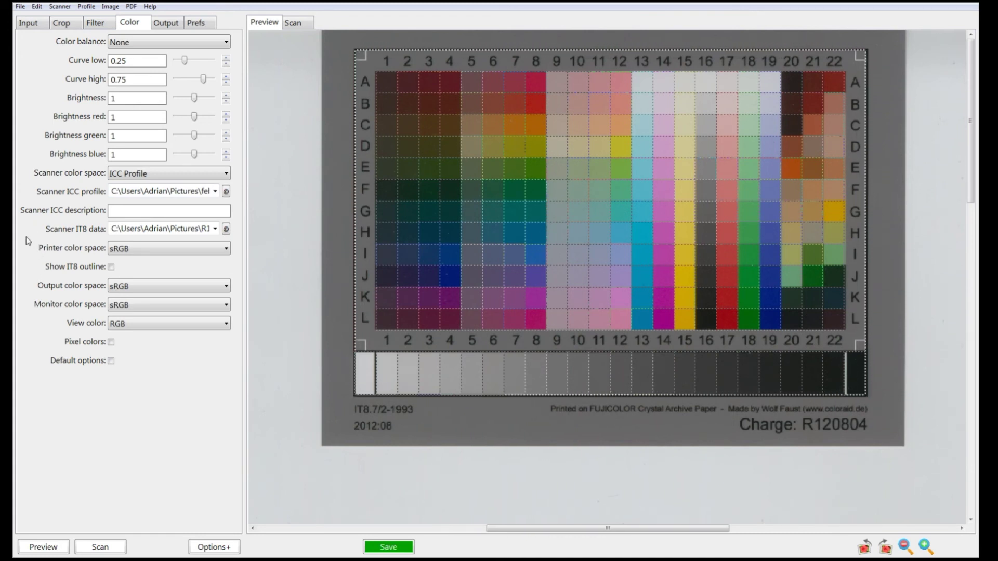
- Set the output colour space to Adobe RGB and the monitor colour space to ICC Profile
click(228, 287)
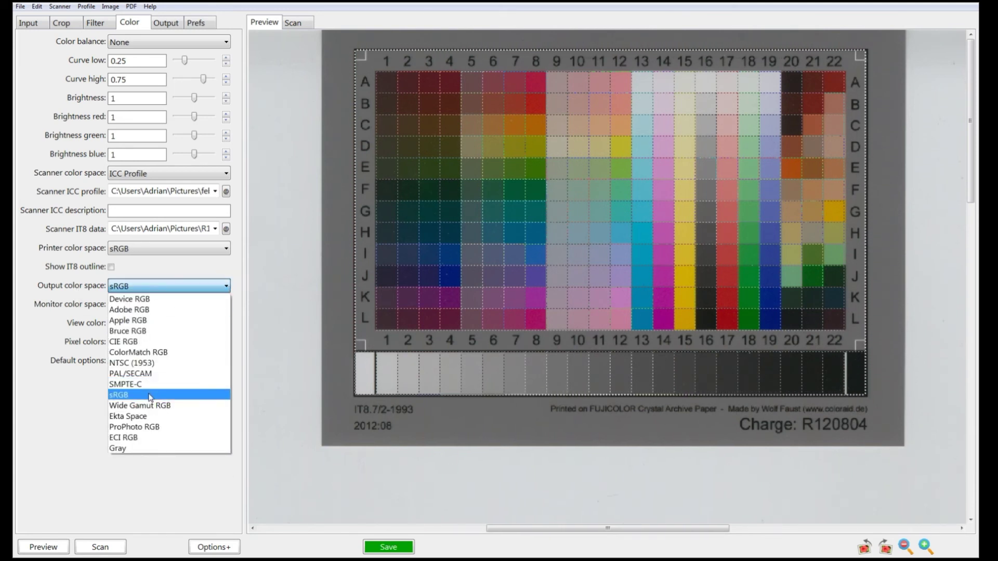
click(151, 310)
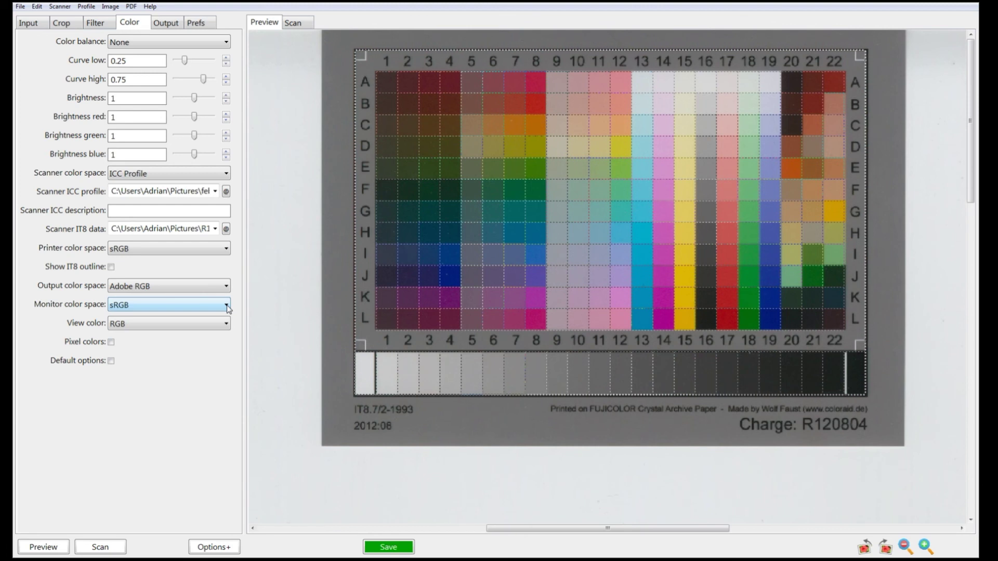
click(229, 308)
click(178, 329)
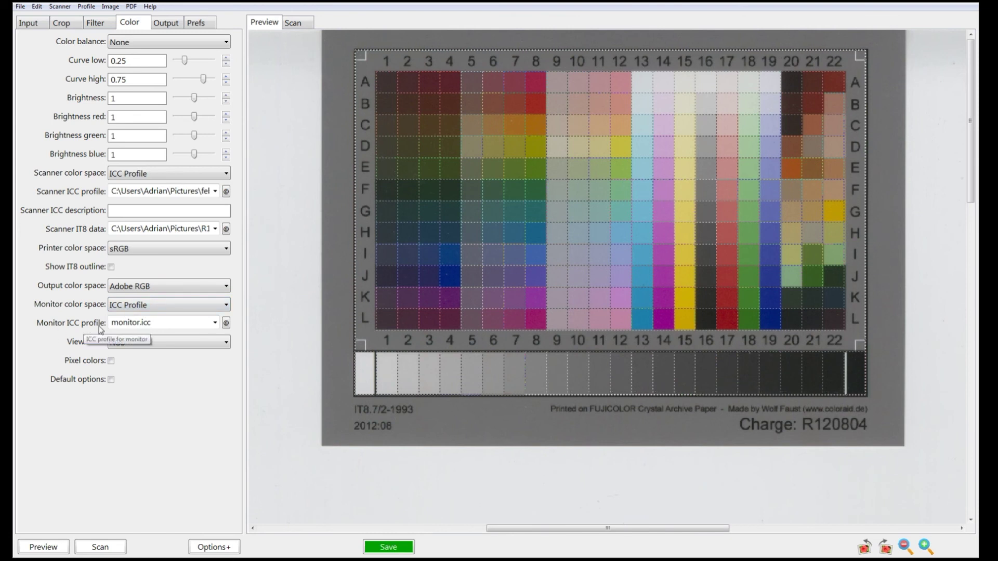
- Choose the Generic PnP Monitor-1 .icm file as the monitor ICC profile
click(226, 323)
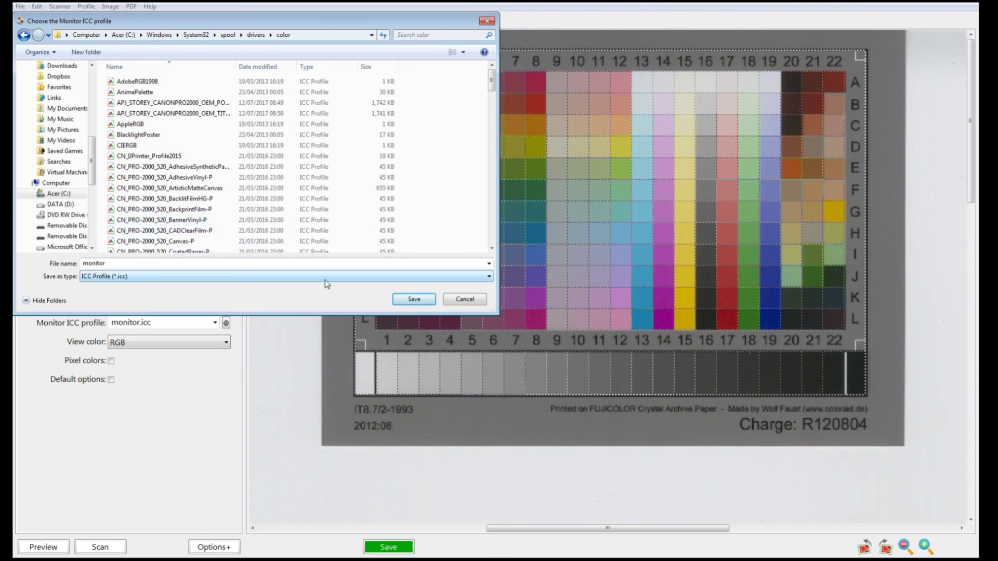
click(489, 280)
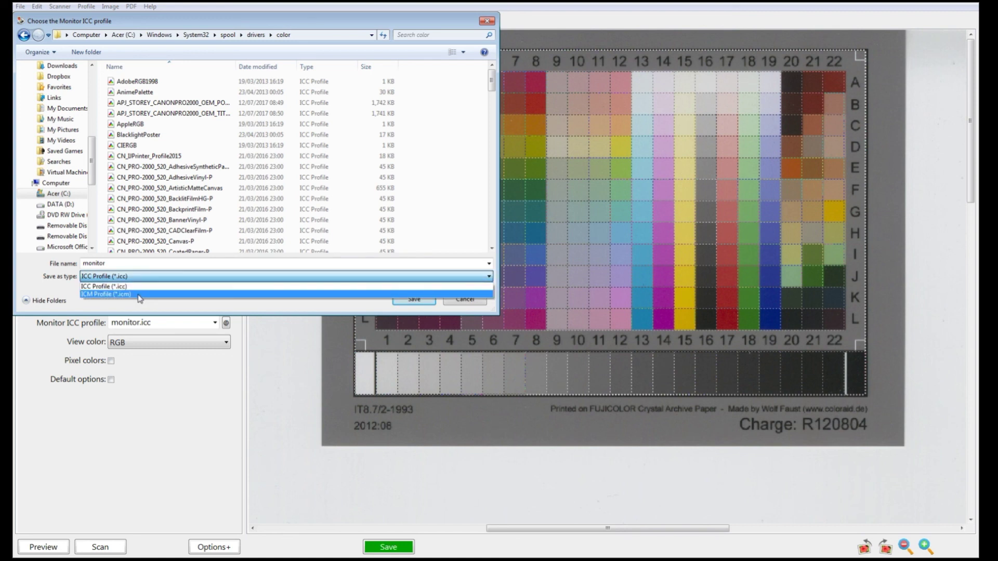
click(139, 294)
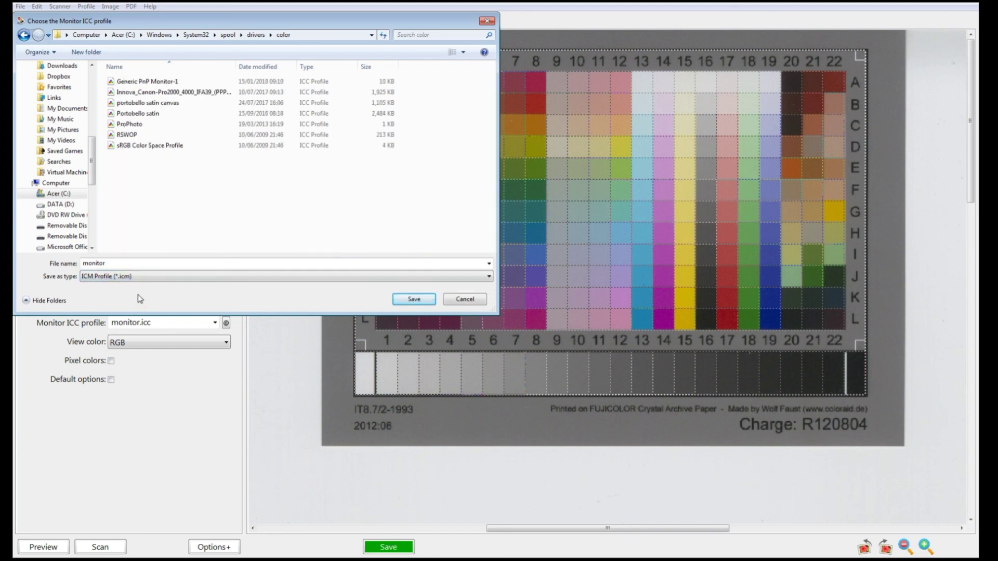
click(159, 84)
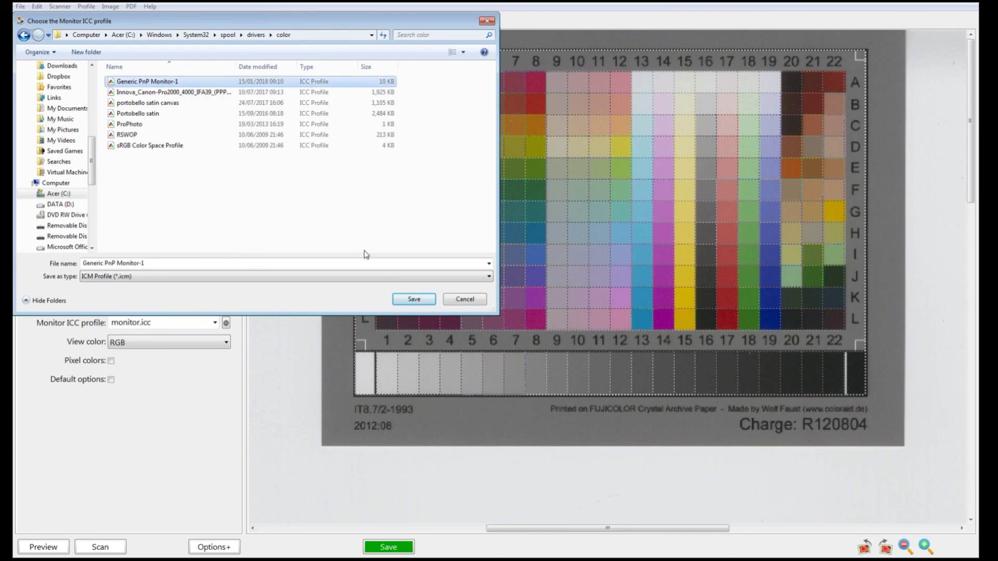
click(410, 300)
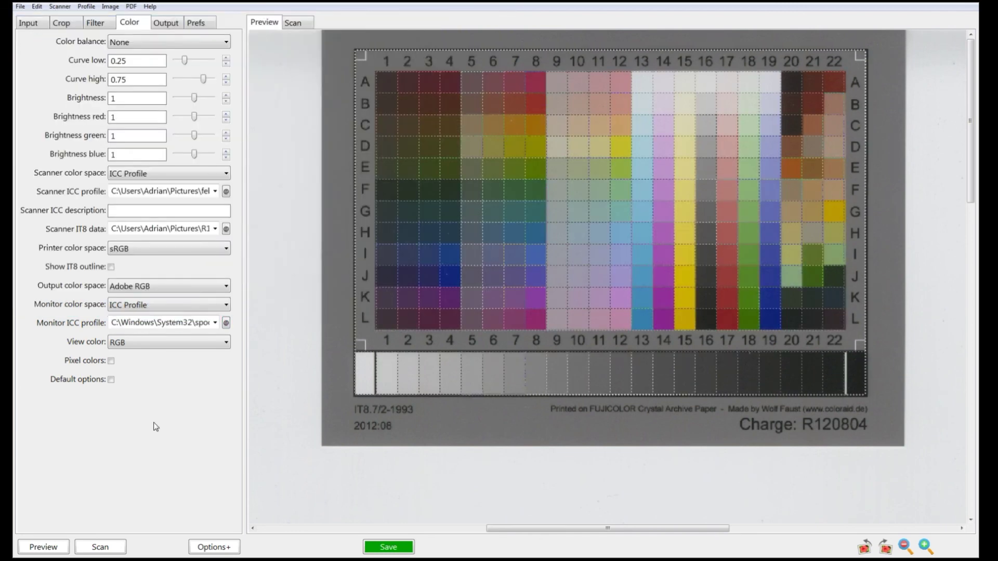